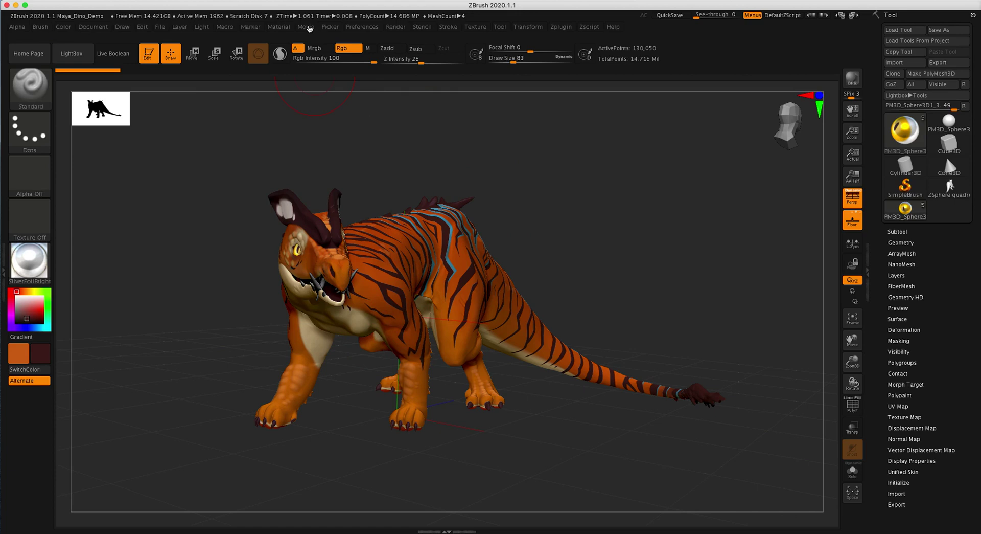
- Open the Movie palette, which shows the Window and Medium capture settings
left_click(309, 28)
- Switch the Movie capture option from Window to Doc, keeping Medium size
left_click(307, 28)
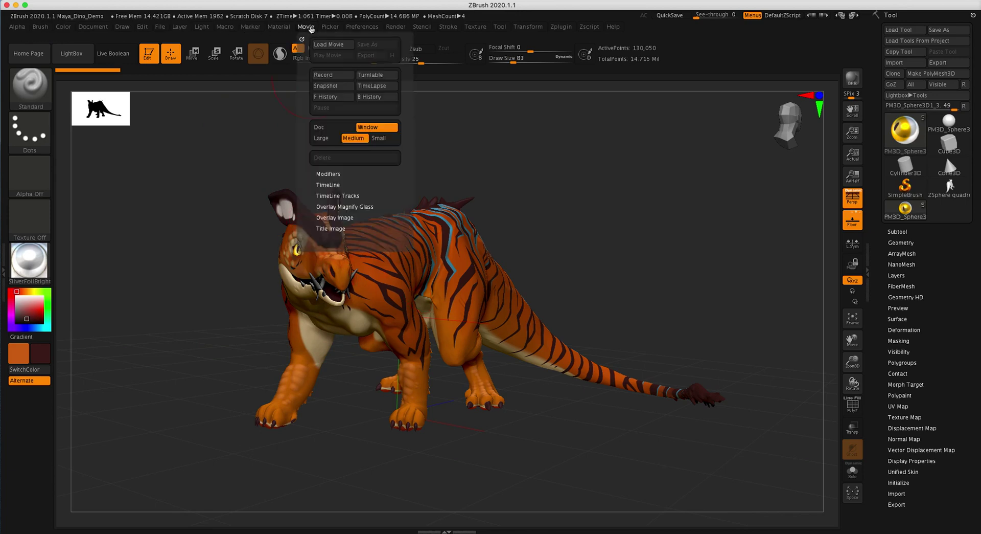
left_click(329, 127)
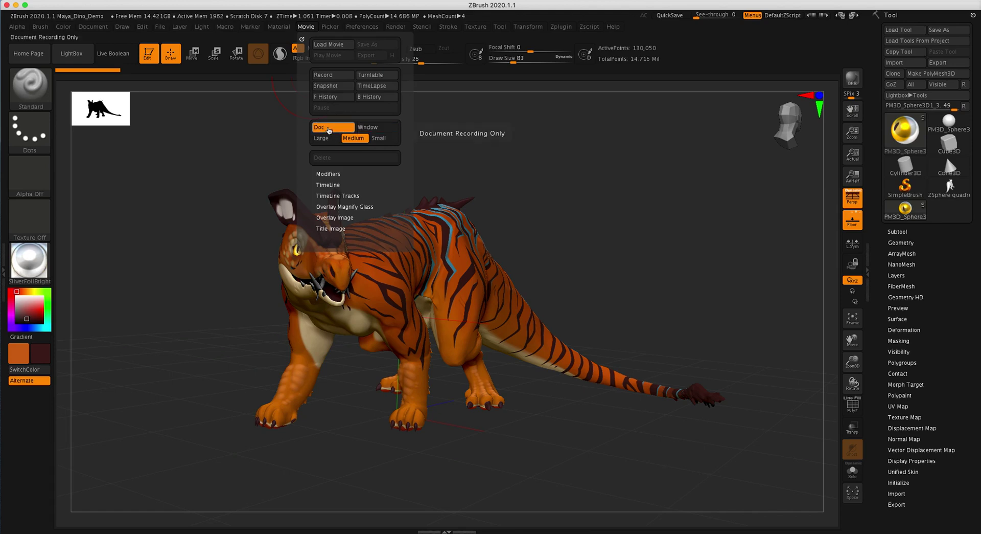
left_click(307, 26)
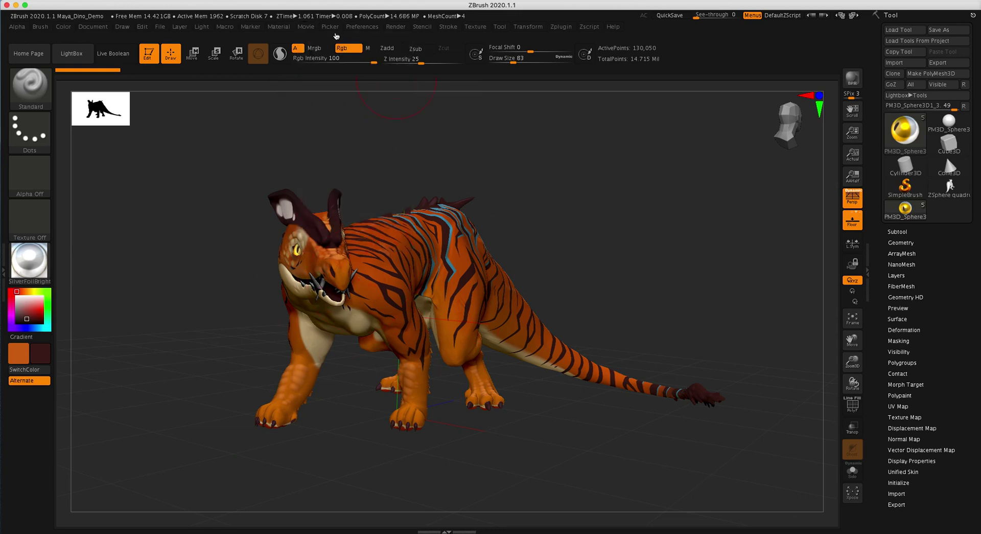
left_click(307, 27)
left_click(306, 27)
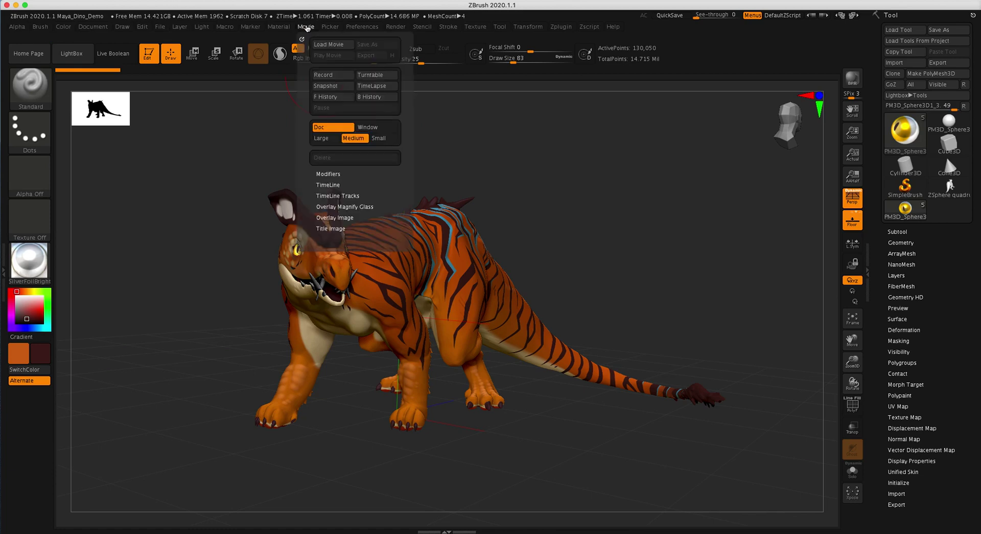
- Record a 180-frame turntable of the tiger-striped dinosaur
left_click(372, 77)
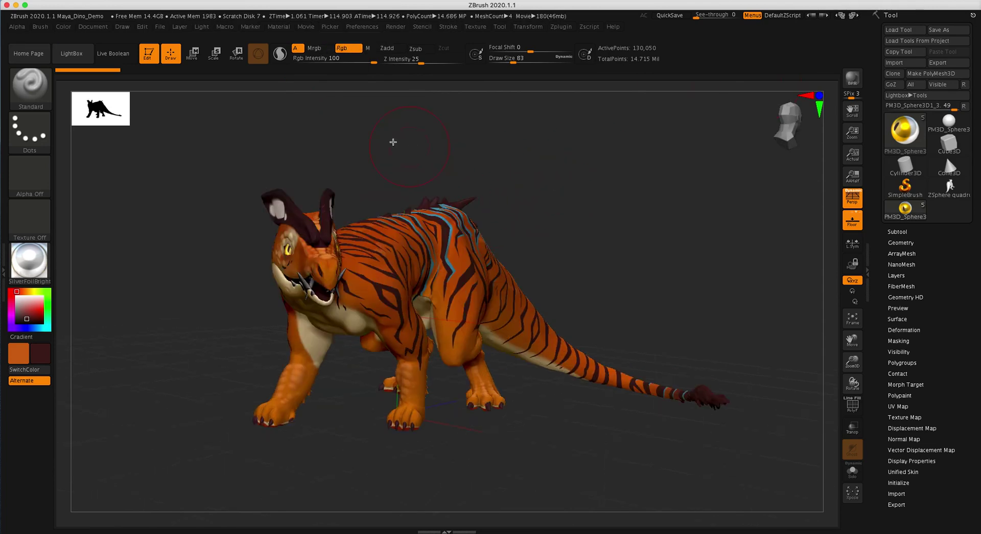
left_click(307, 28)
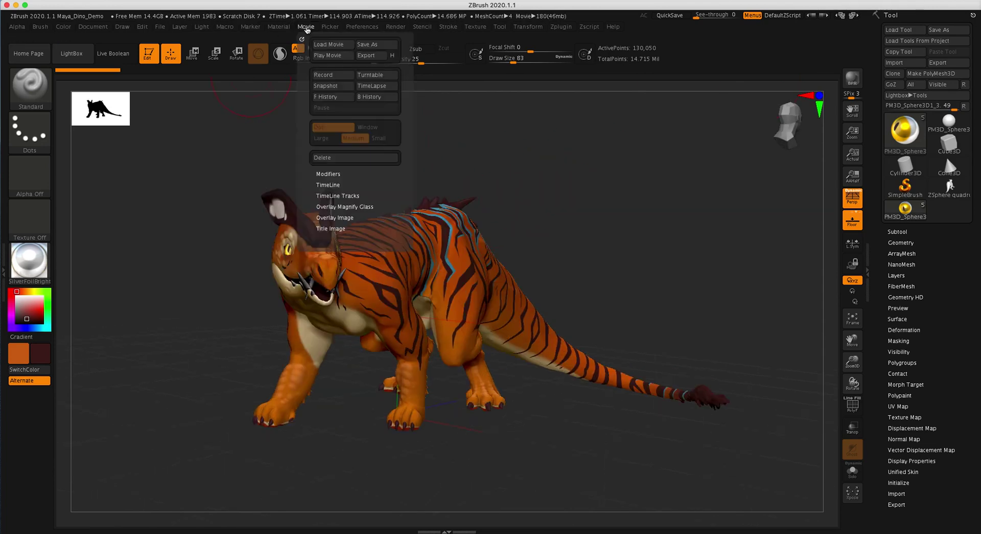
left_click(331, 55)
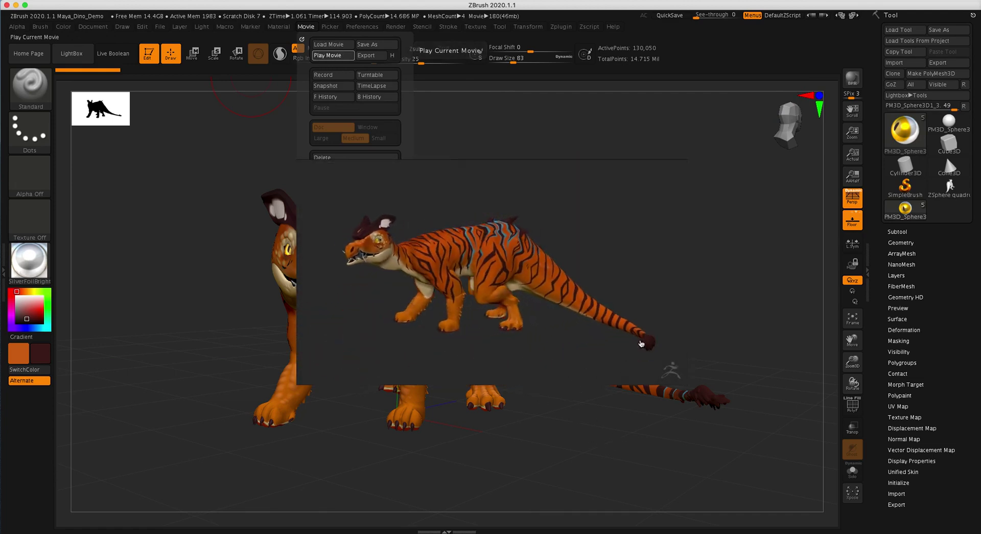
left_click(306, 27)
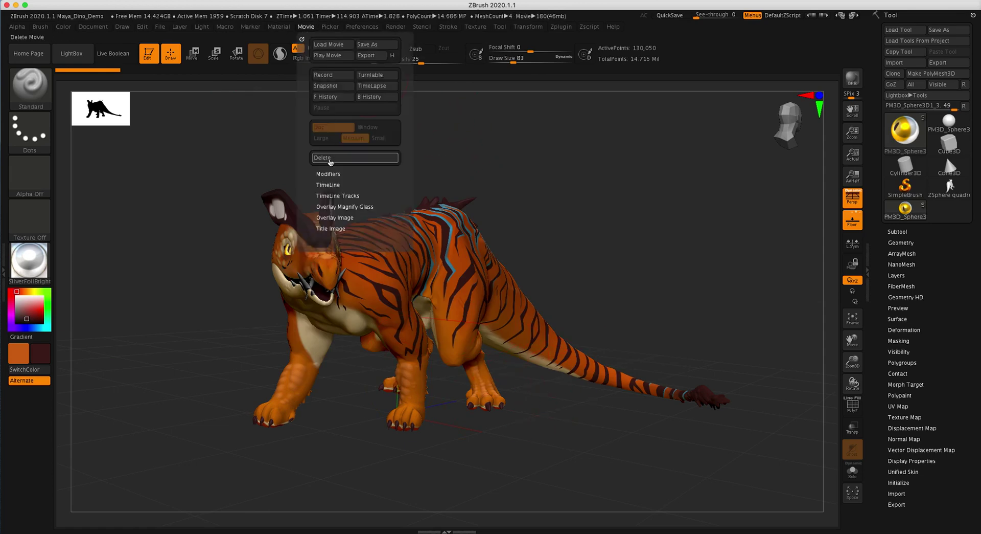
left_click(332, 55)
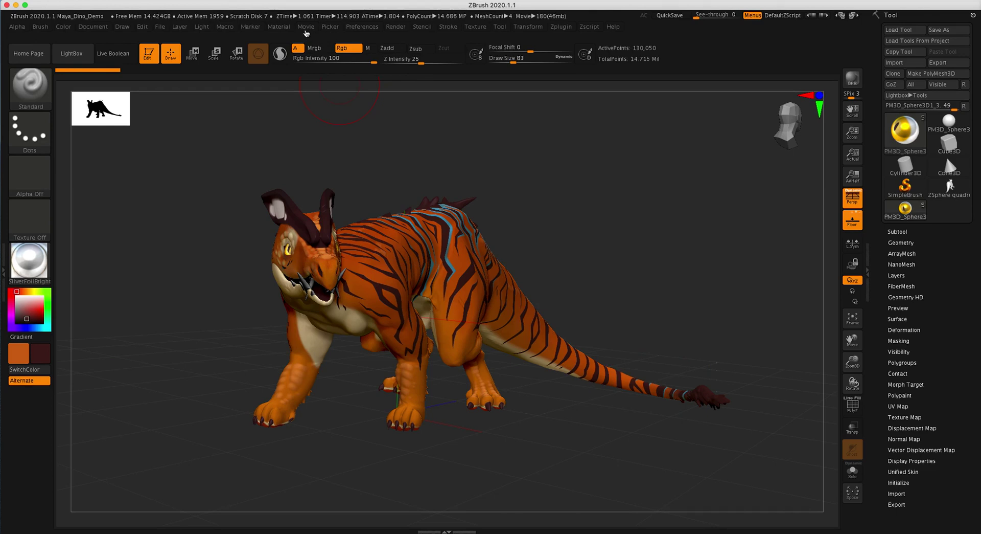
- Delete the recorded turntable movie without saving it
left_click(307, 27)
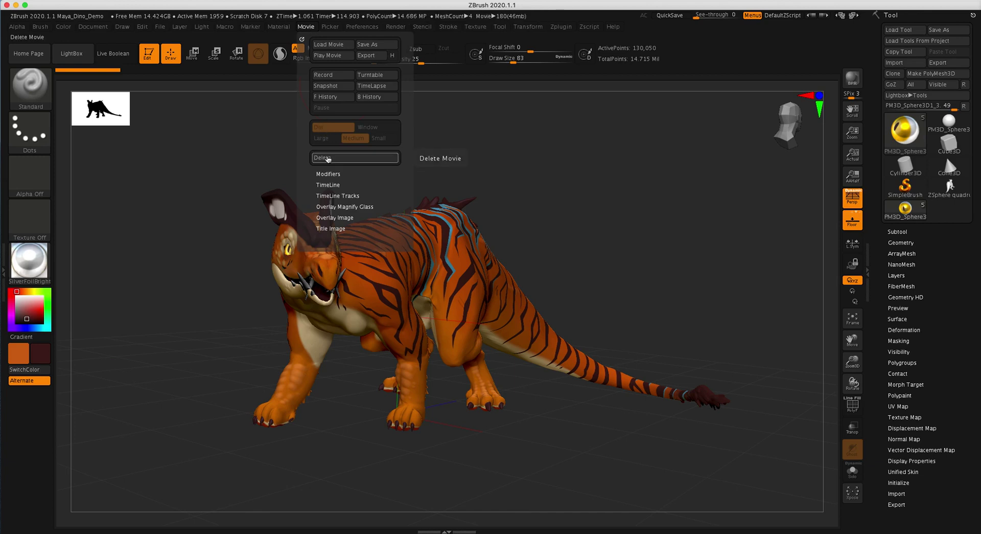
left_click(345, 160)
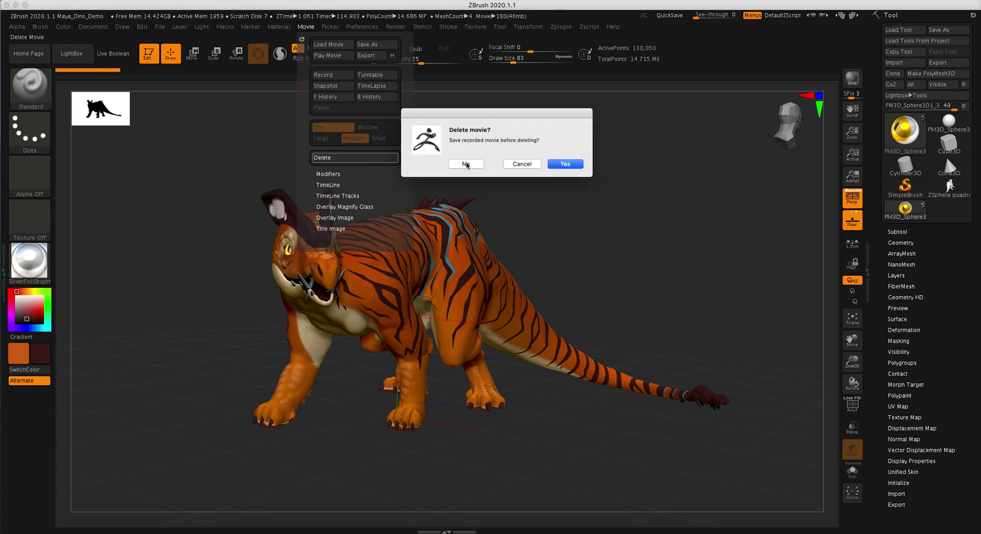
left_click(466, 164)
- Set the overlay image opacity from 0.25 to 0, keeping the ZLogoMovieTexture
left_click(306, 27)
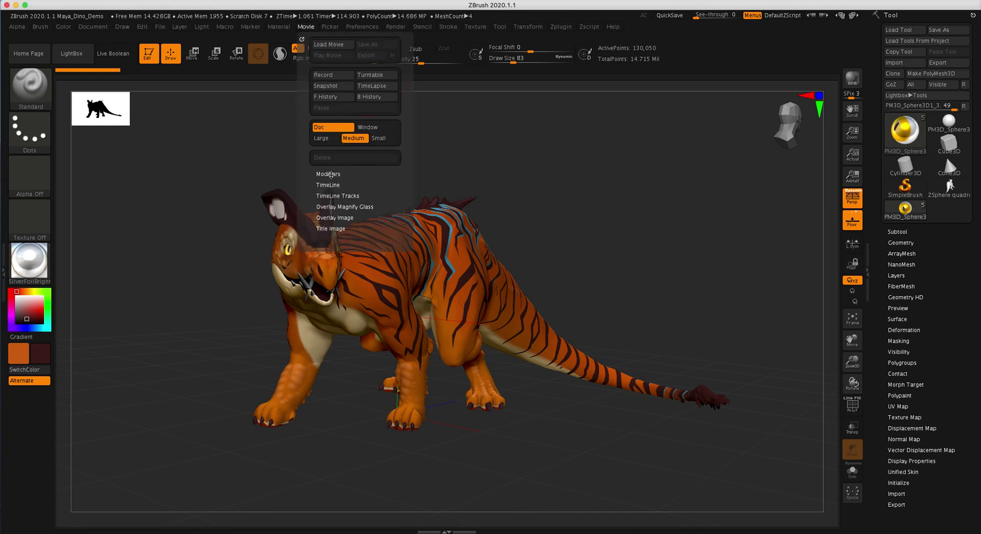
left_click(331, 217)
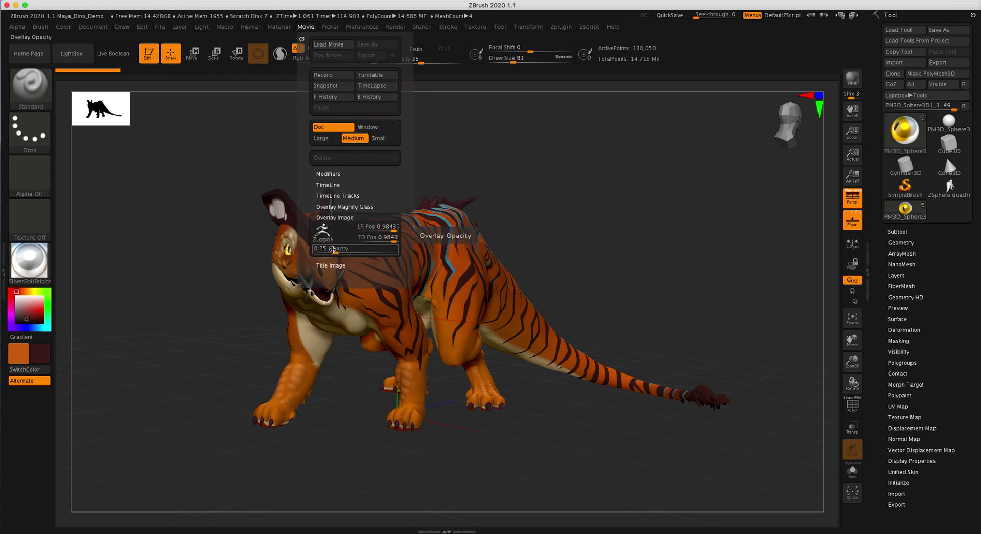
left_click_drag(337, 253, 311, 253)
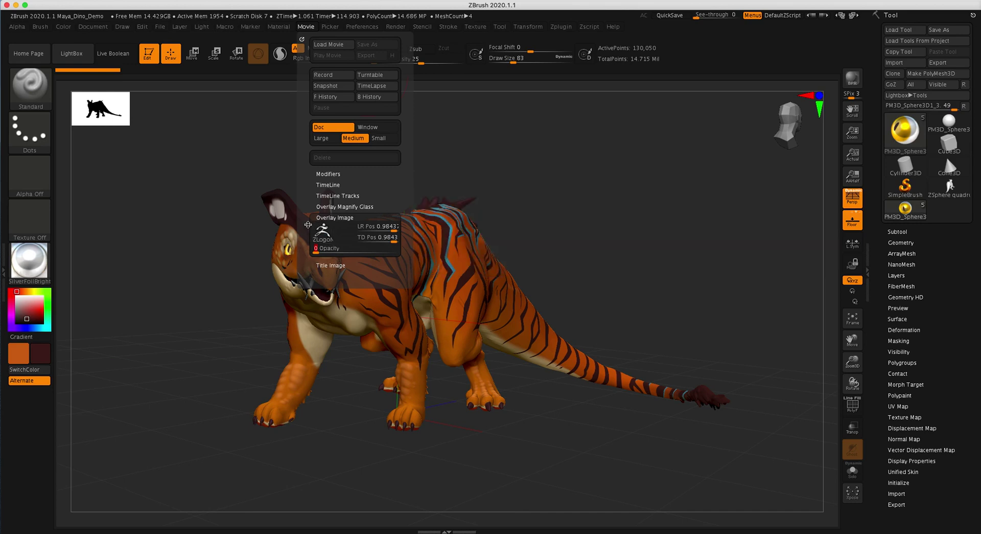
left_click(322, 234)
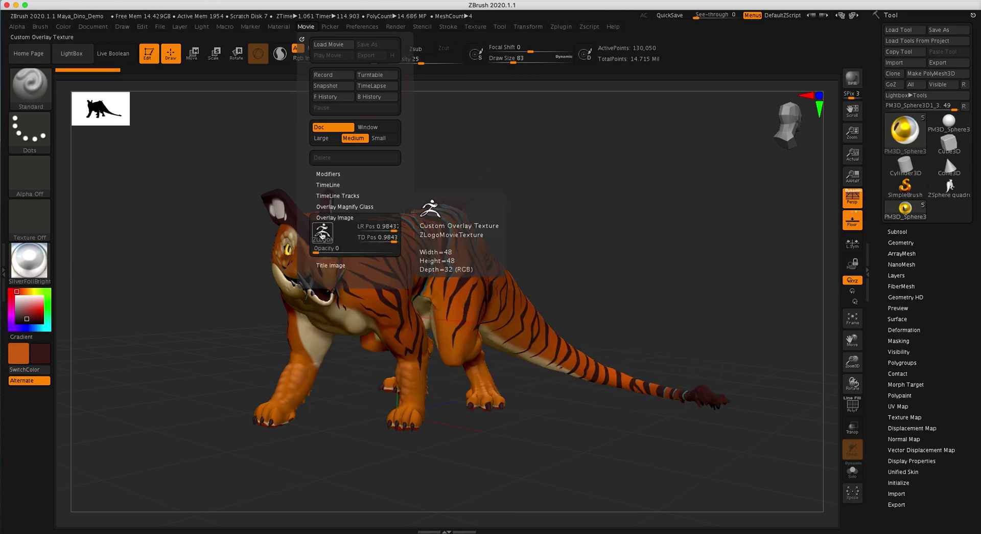
left_click(322, 235)
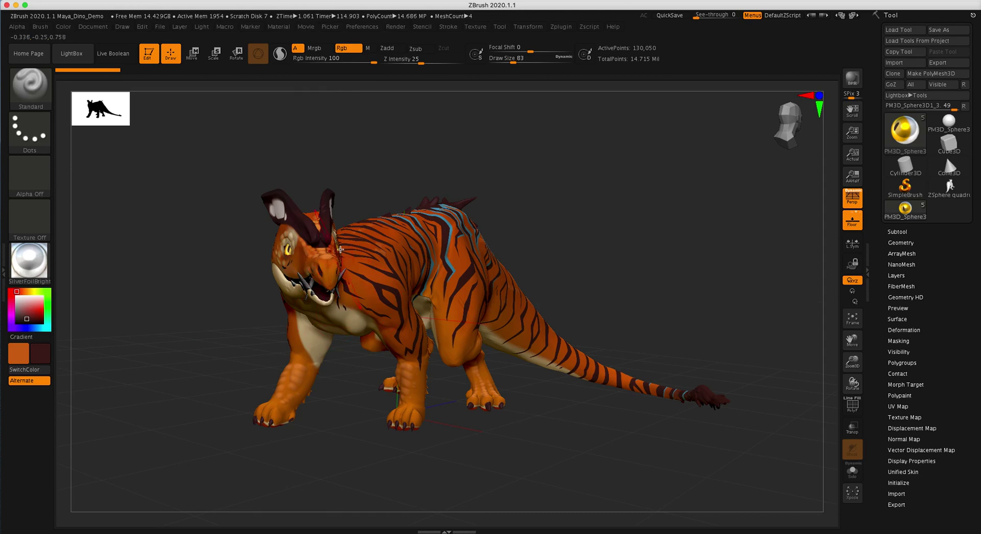
- Set the title FadeIn and FadeOut times to 0 and tilt the dinosaur's head up slightly
left_click(307, 26)
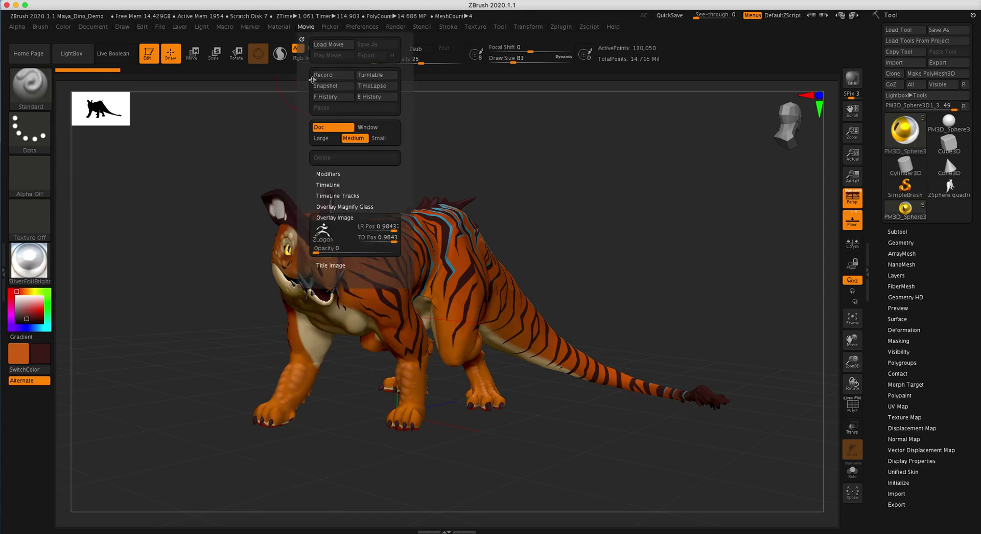
left_click(349, 249)
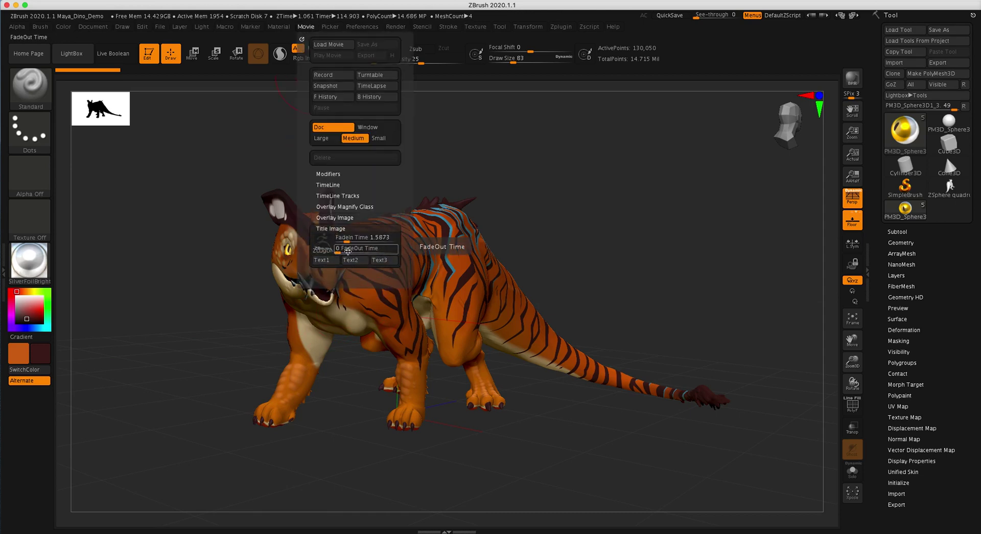
left_click(326, 244)
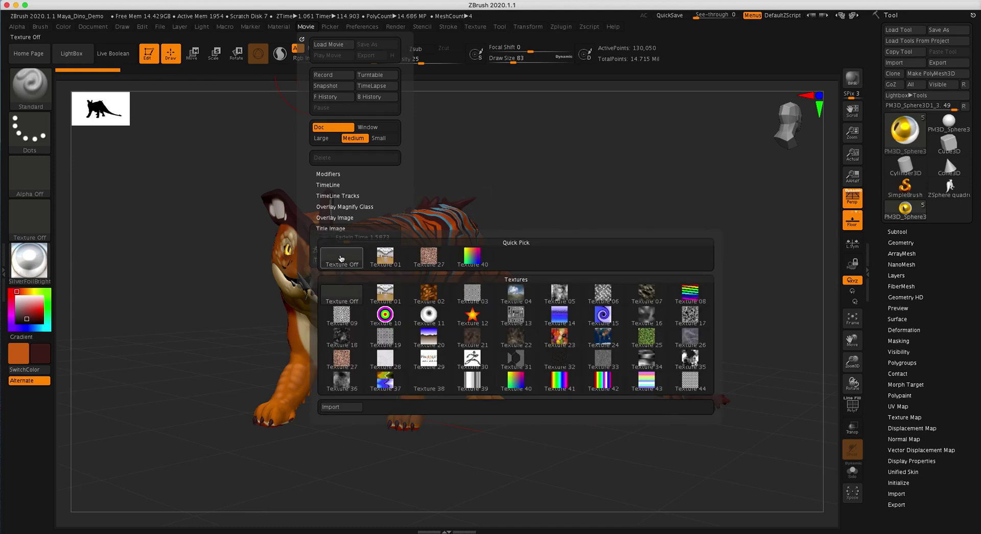
left_click(344, 236)
type("0")
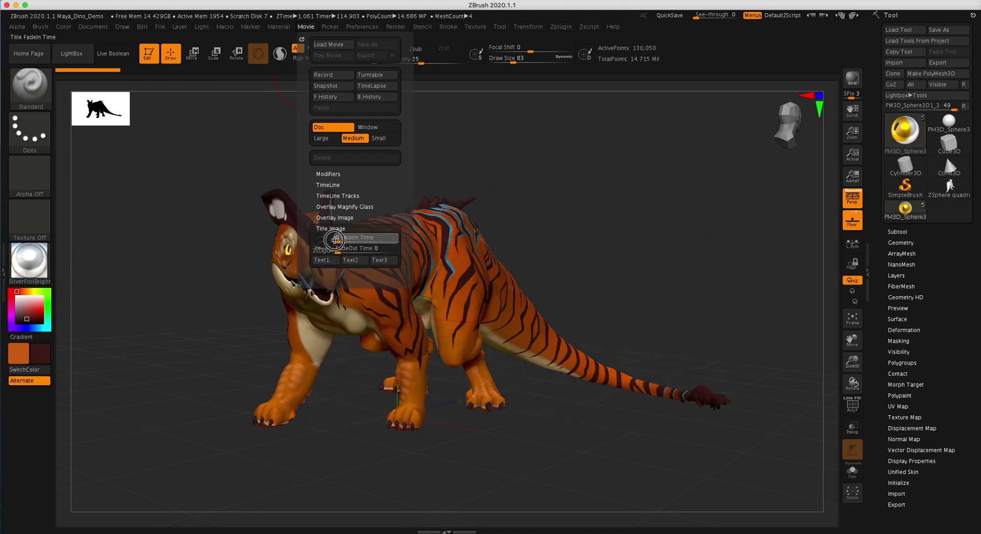
key("Return")
left_click(343, 249)
key("Return")
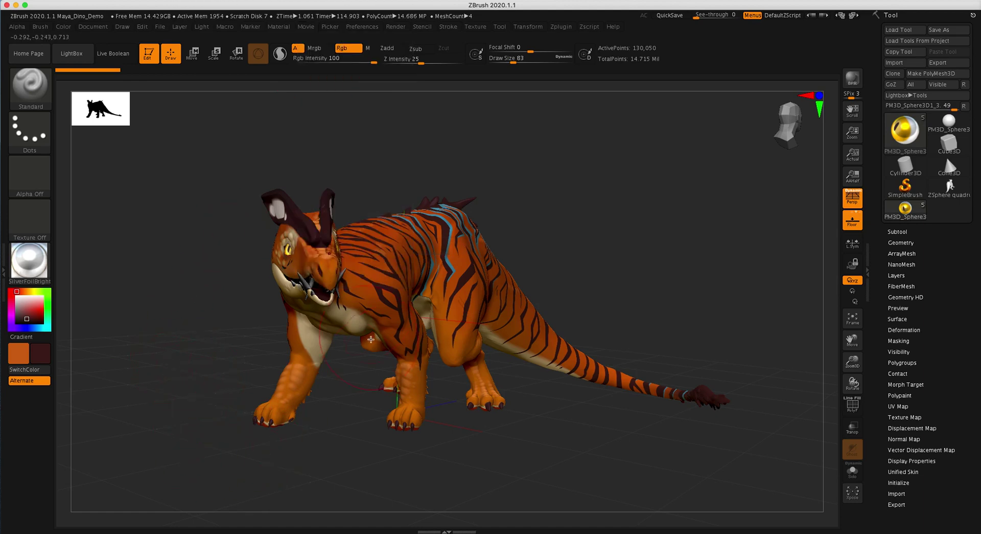
mouse_move(558, 416)
left_mouse_down()
mouse_move(564, 401)
mouse_move(541, 407)
left_mouse_up()
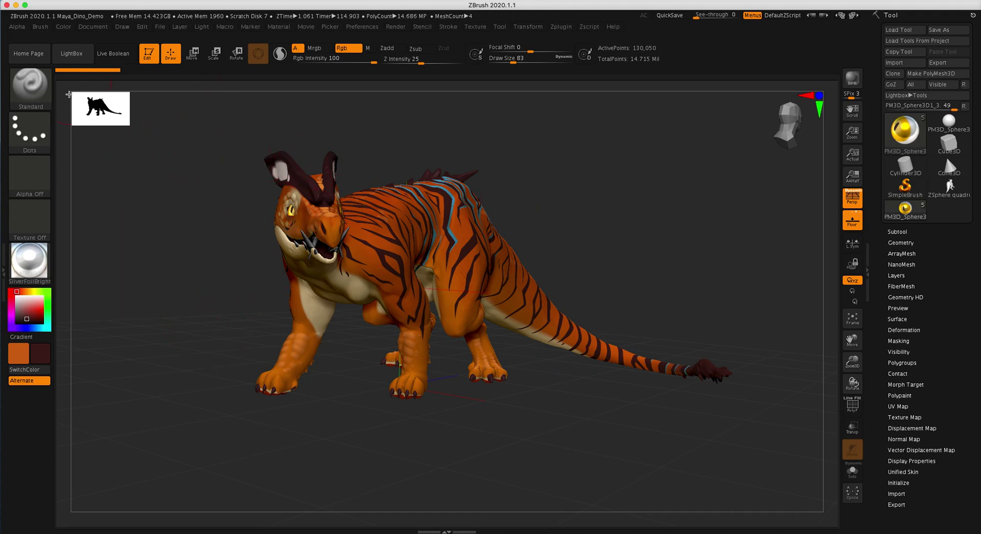
left_click(91, 27)
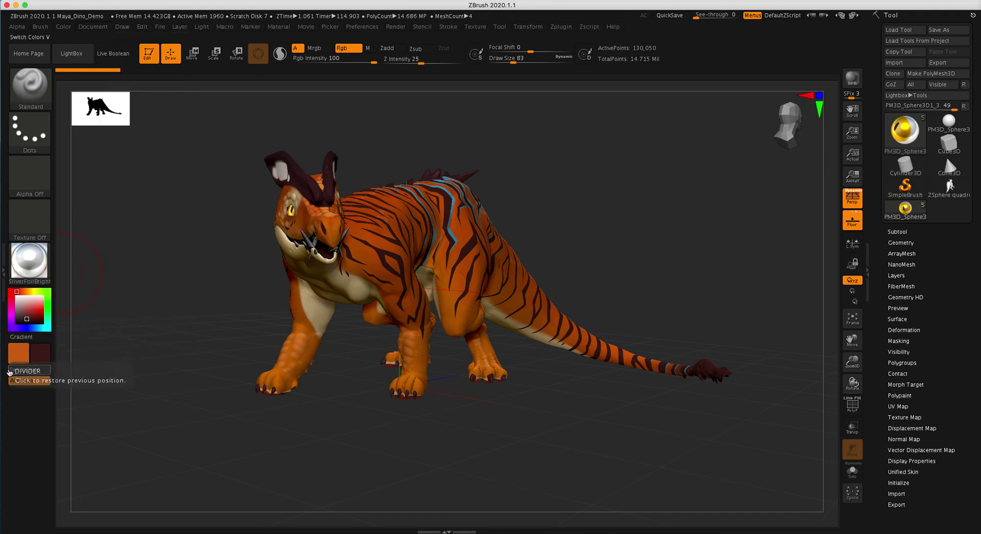
- Pick a dark document Back colour, widen the gradient Range and lower Rate to 0.21
left_click(93, 27)
left_click(110, 205)
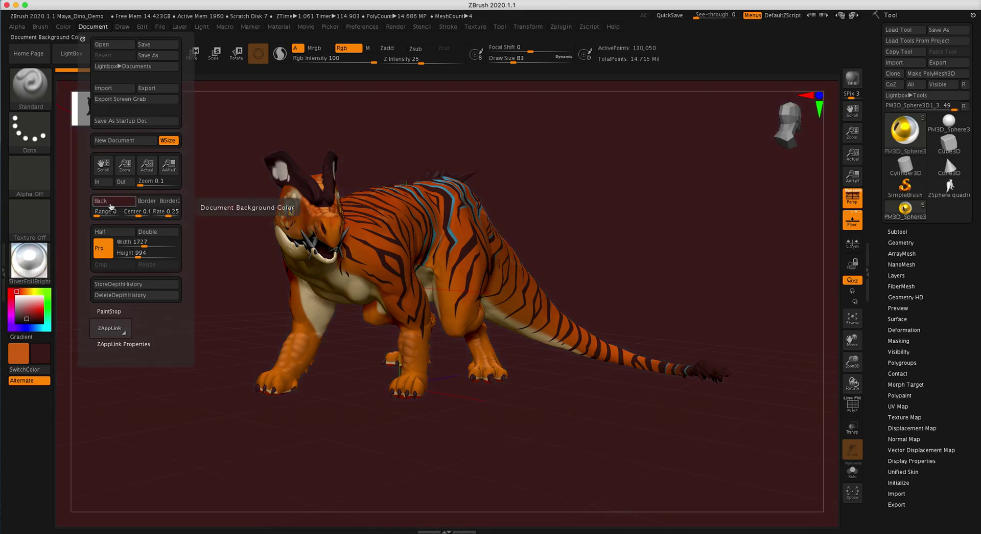
left_click_drag(106, 205, 30, 413)
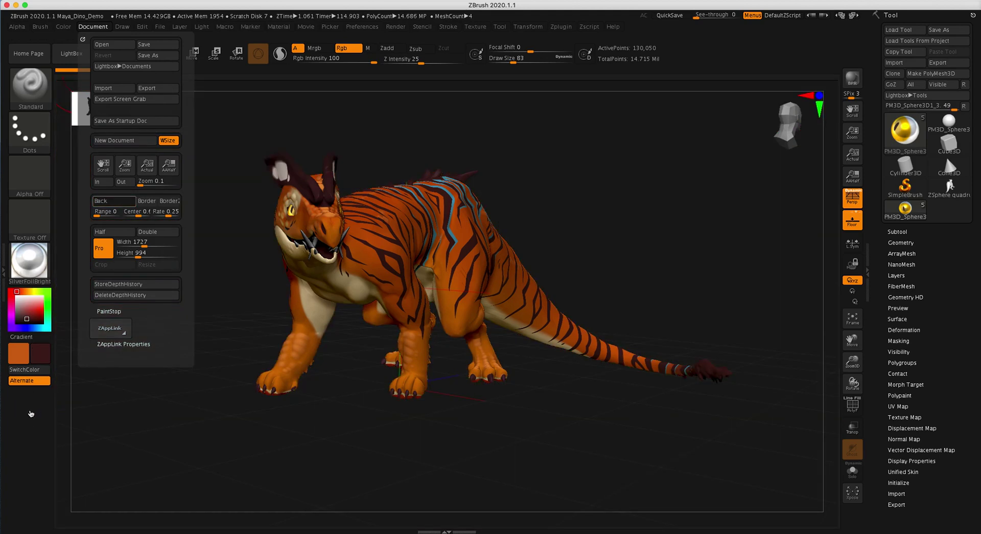
left_click(92, 27)
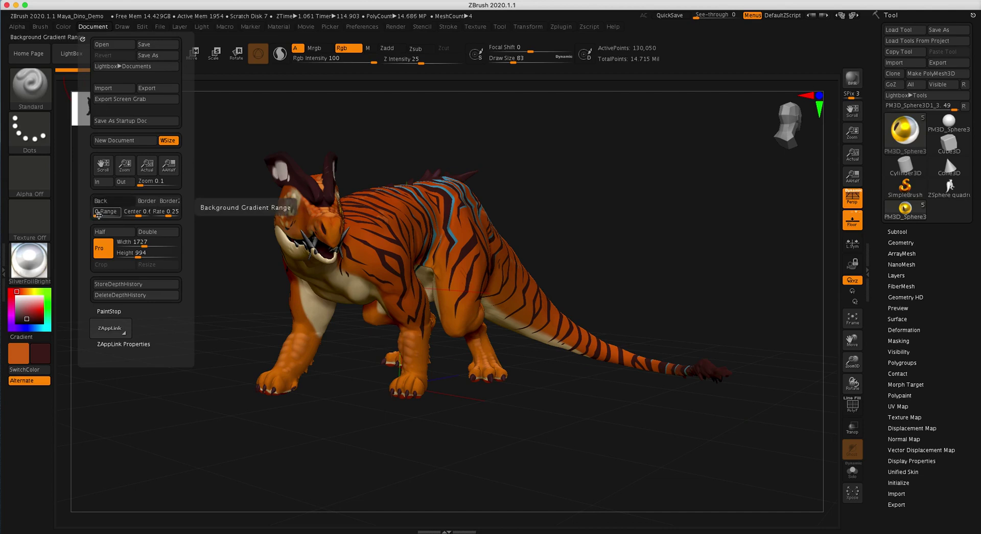
left_click_drag(97, 213, 123, 217)
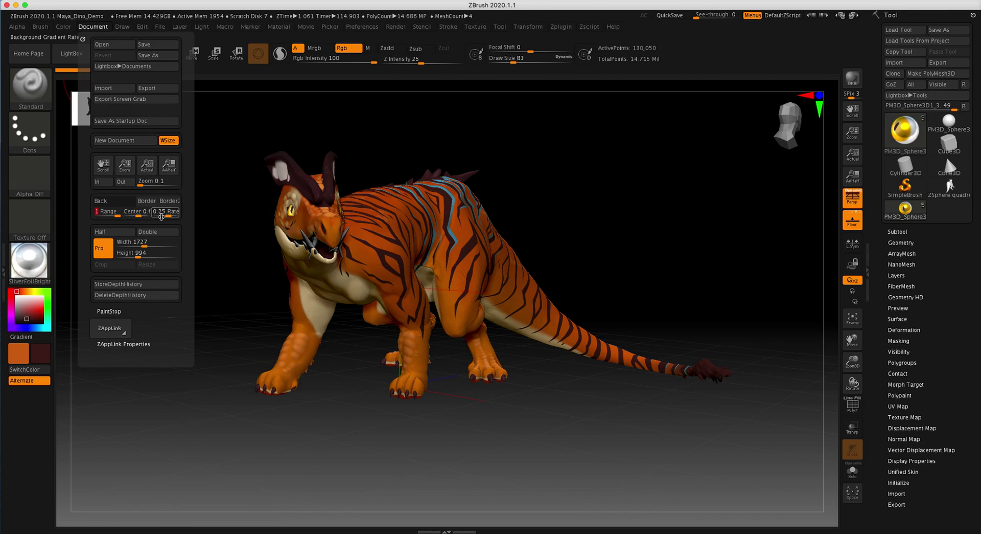
left_click_drag(168, 216, 140, 217)
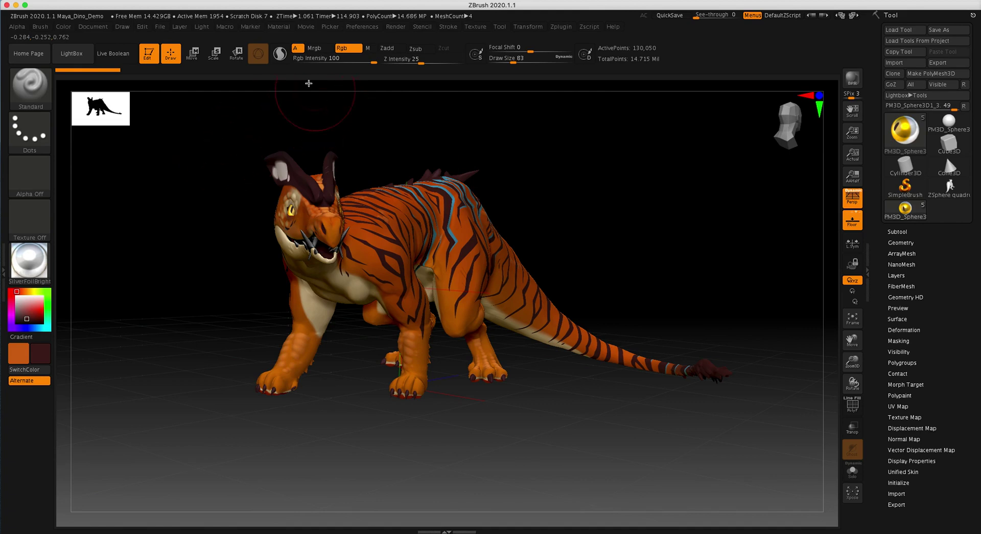
- Record a new 180-frame dinosaur turntable on the gradient background and play it back
left_click(306, 27)
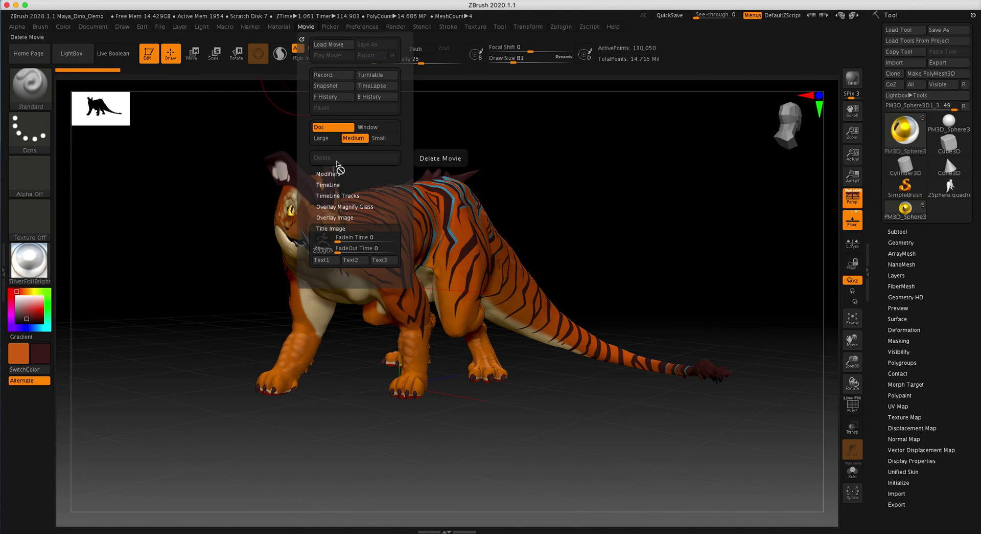
left_click(376, 75)
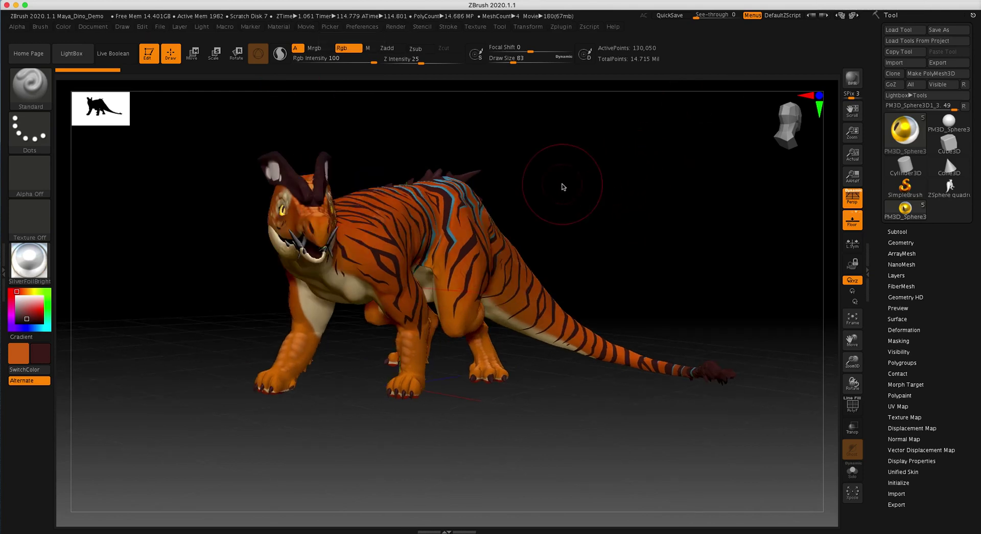
left_click(306, 27)
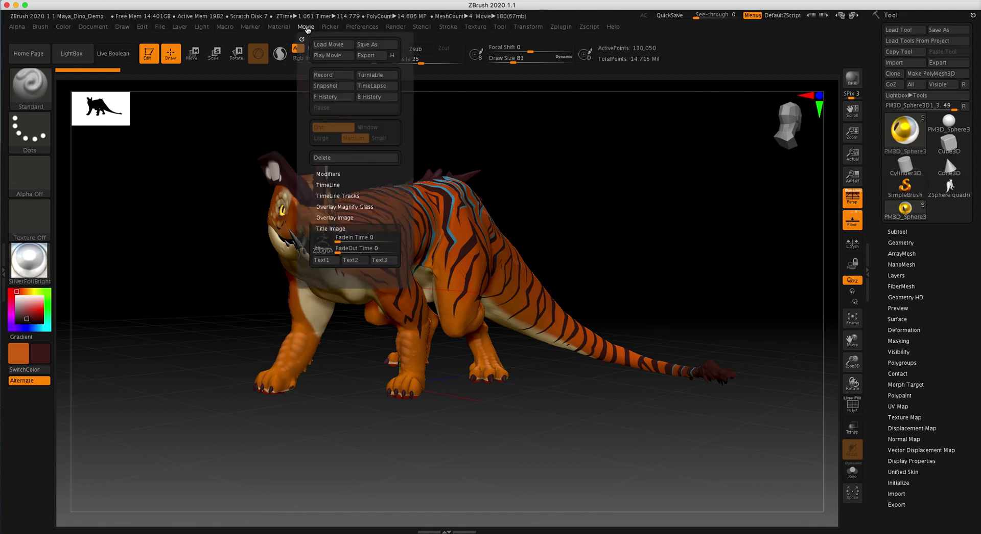
left_click(330, 56)
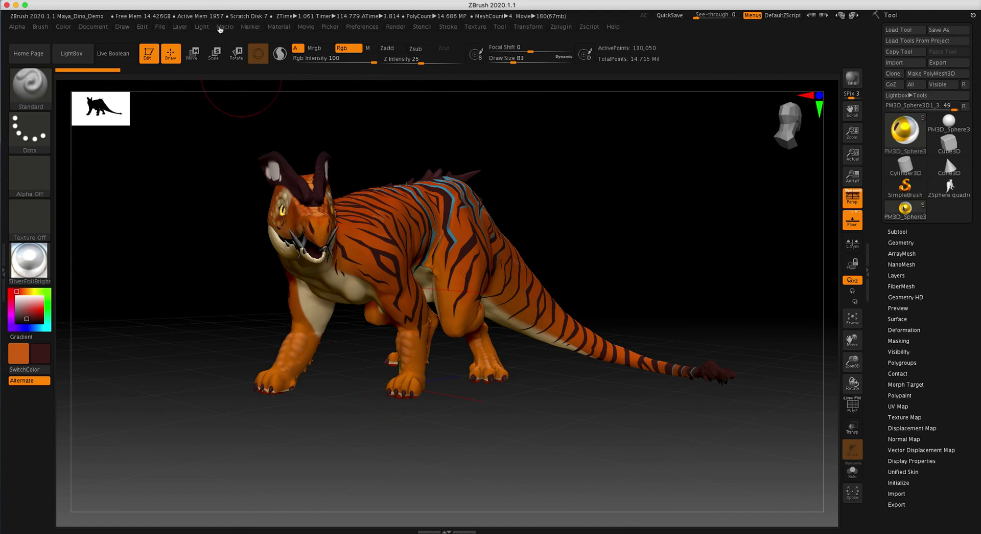
left_click(307, 29)
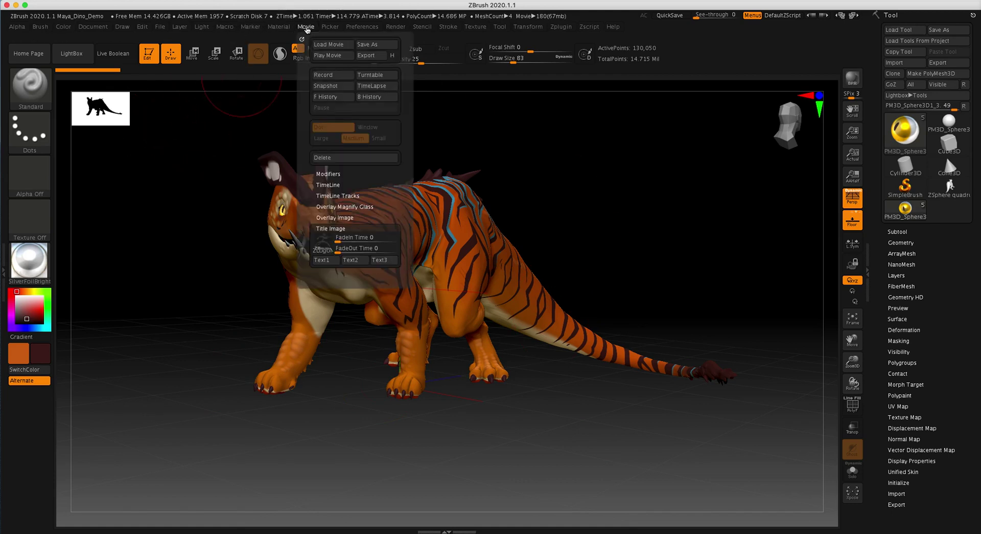
- Replay the dinosaur turntable and enable the H toggle for highest-quality export
left_click(331, 56)
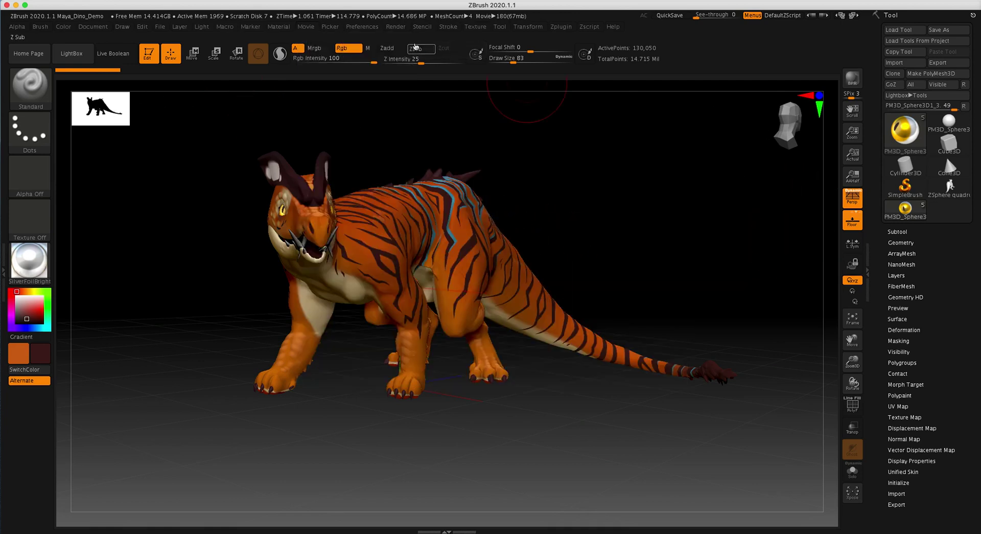
left_click(308, 29)
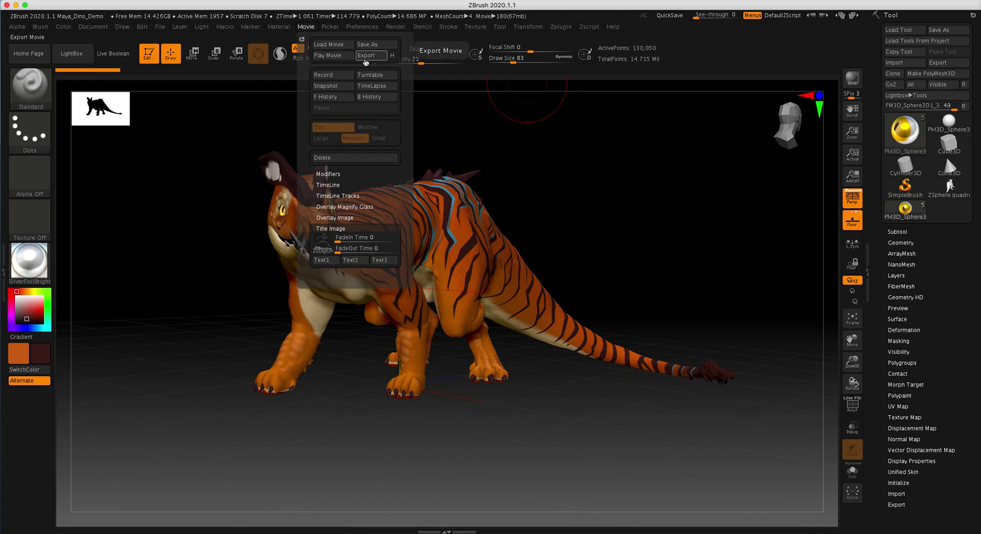
left_click(393, 56)
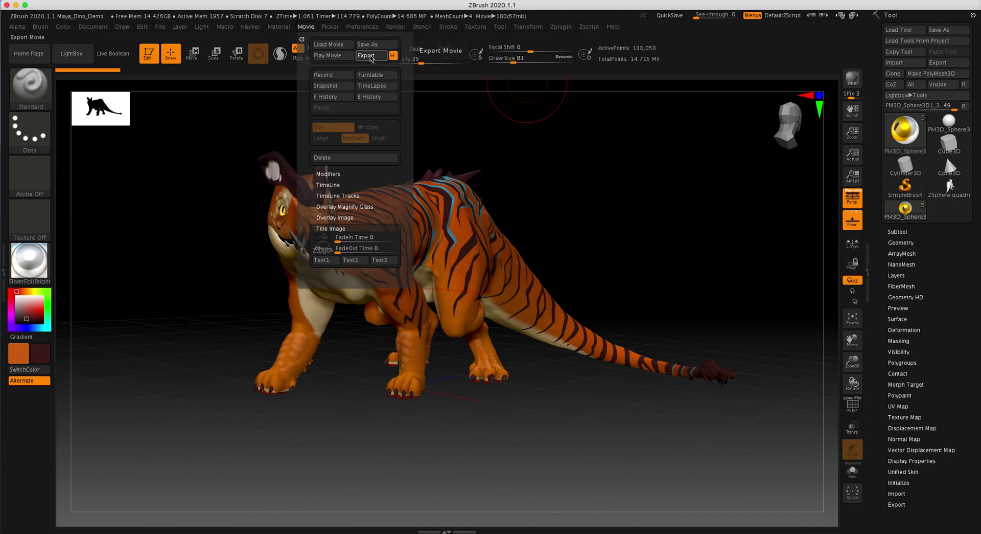
- Export the turntable as Maya_Dino_Movie.mpg into the Art248_Spring2020 folder
left_click(369, 55)
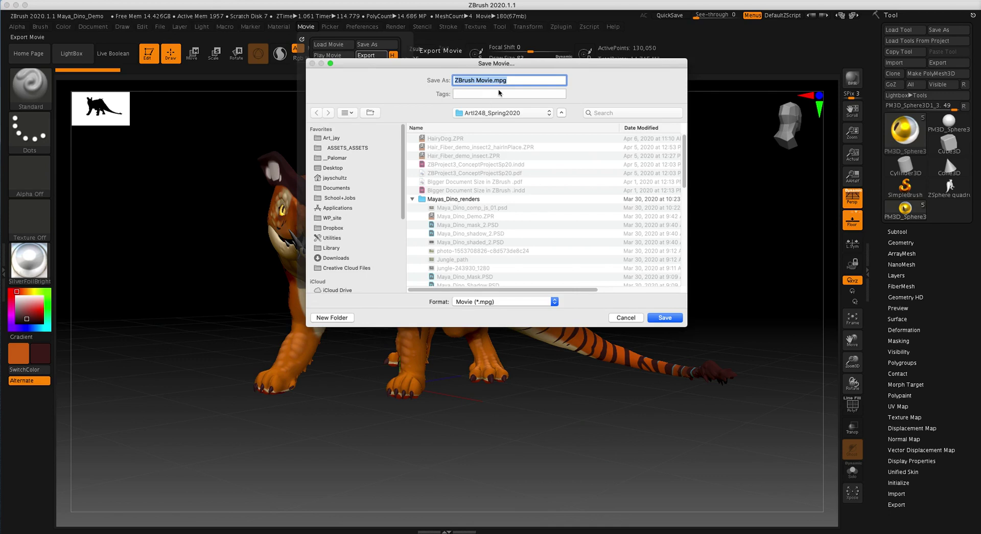
double_click(472, 81)
type("Maya_Dion_")
key("BackSpace")
key("BackSpace")
key("BackSpace")
type("no_")
key("Return")
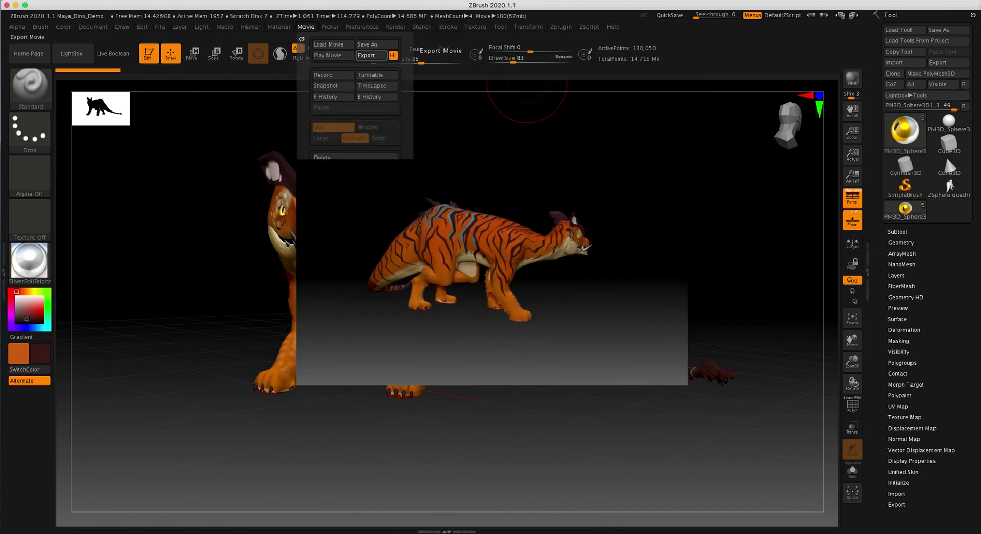